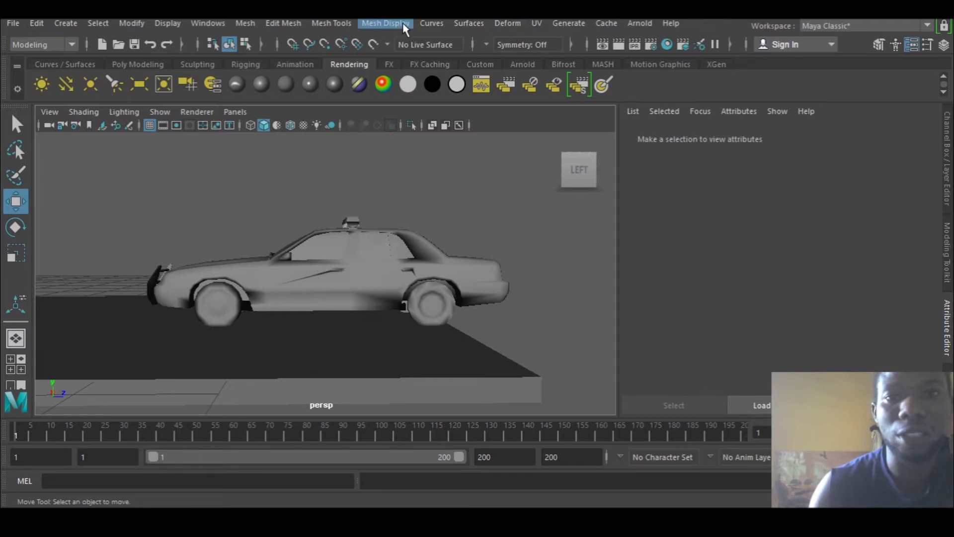
Step: Switch to the Rendering menu set and browse the Render menu's commands and renderer choices
left_click(58, 45)
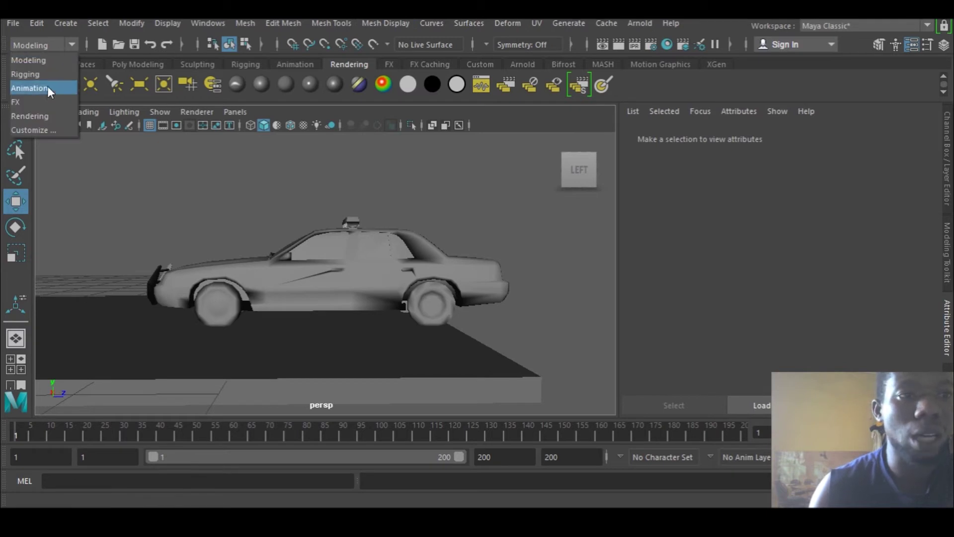
left_click(40, 116)
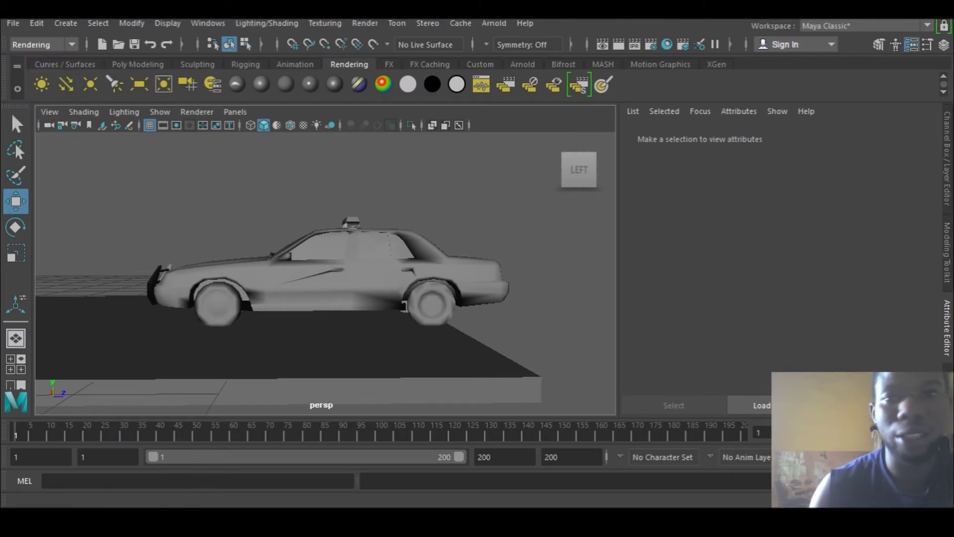
left_click(364, 24)
mouse_move(412, 72)
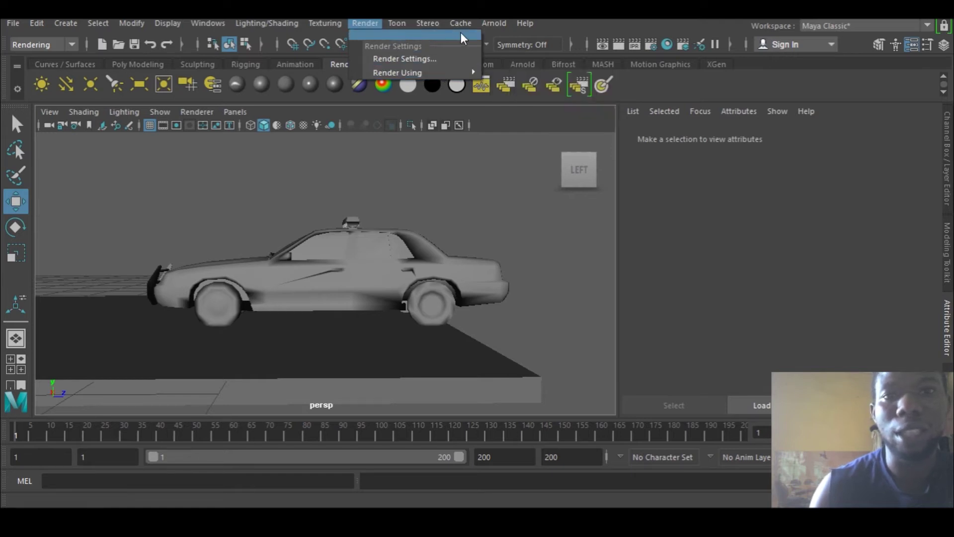
mouse_move(522, 23)
mouse_move(491, 26)
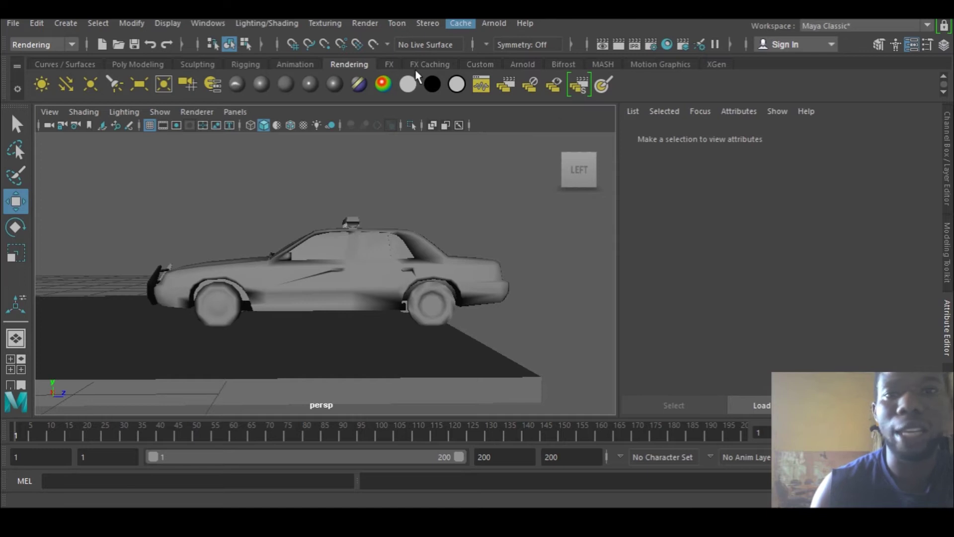
Step: Browse the Stereo menu's camera commands, then review the Render menu again
left_click(428, 23)
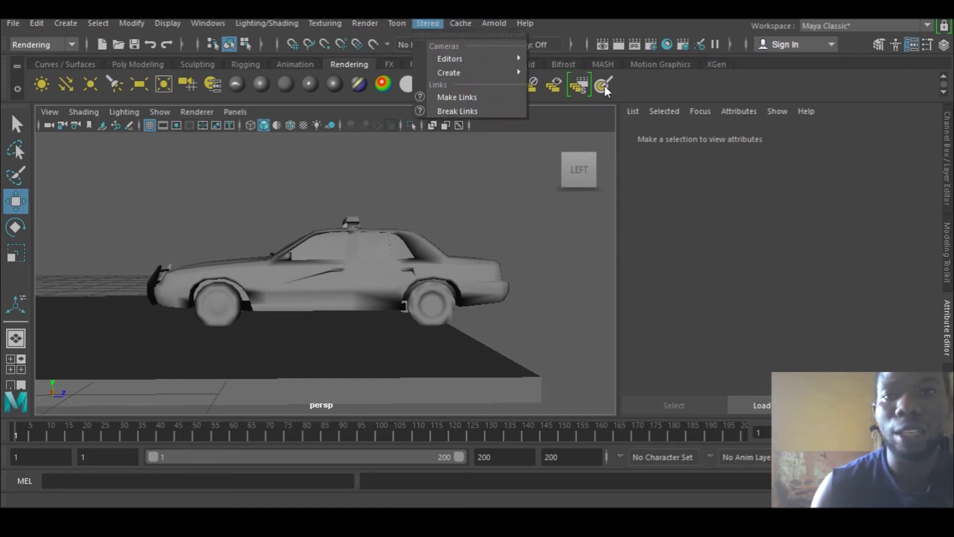
left_click(637, 83)
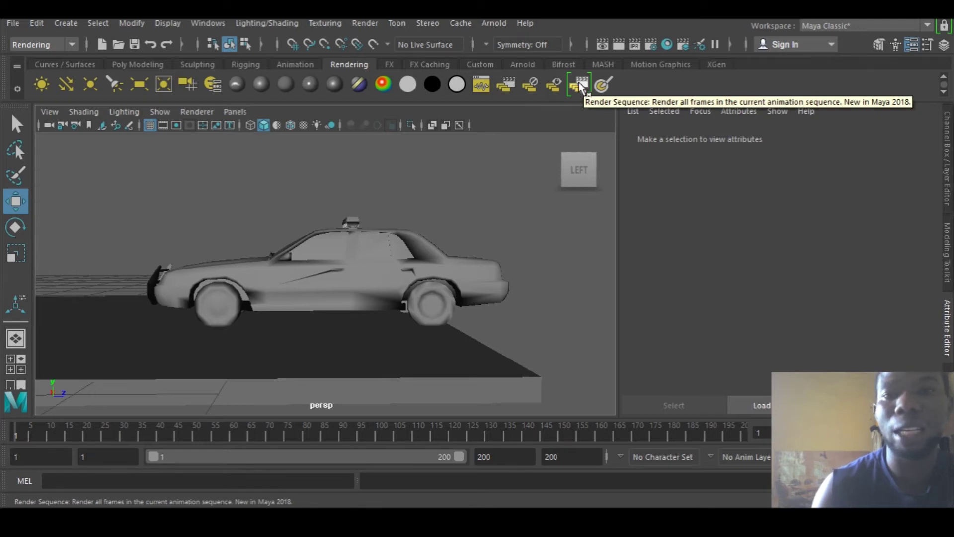
left_click(372, 22)
mouse_move(442, 72)
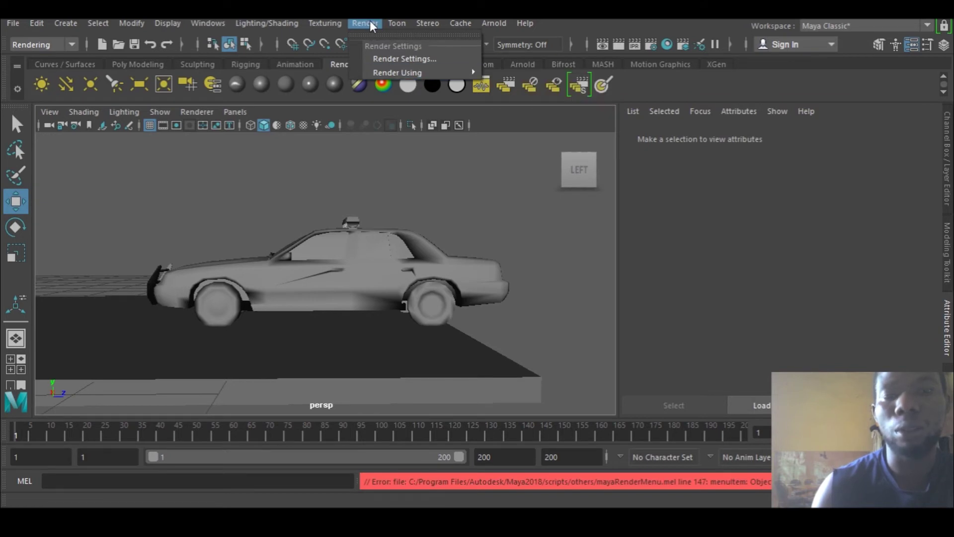
left_click(616, 88)
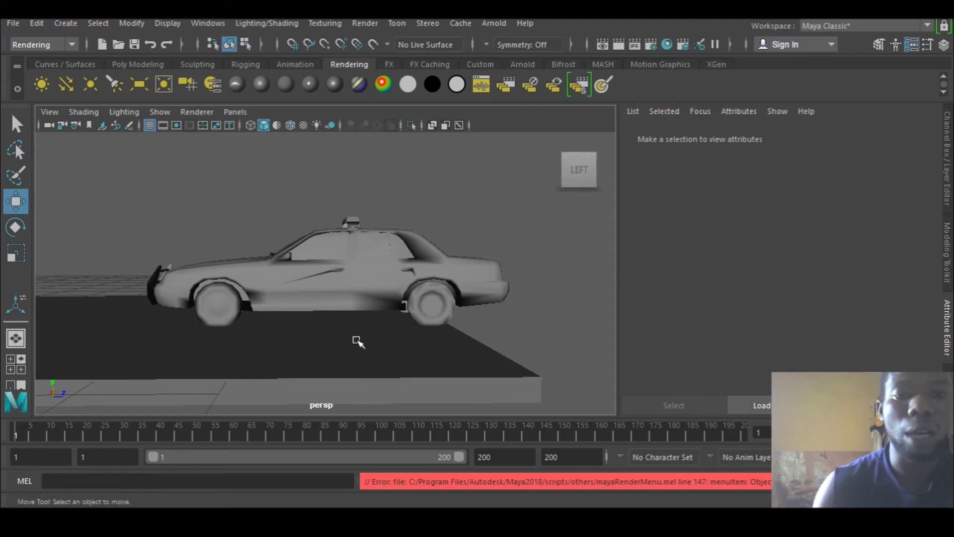
Step: Zoom the persp view, switch to the multi-view layout including camera1, and play the car jump
scroll(354, 327, "down", 5)
scroll(335, 313, "down", 2)
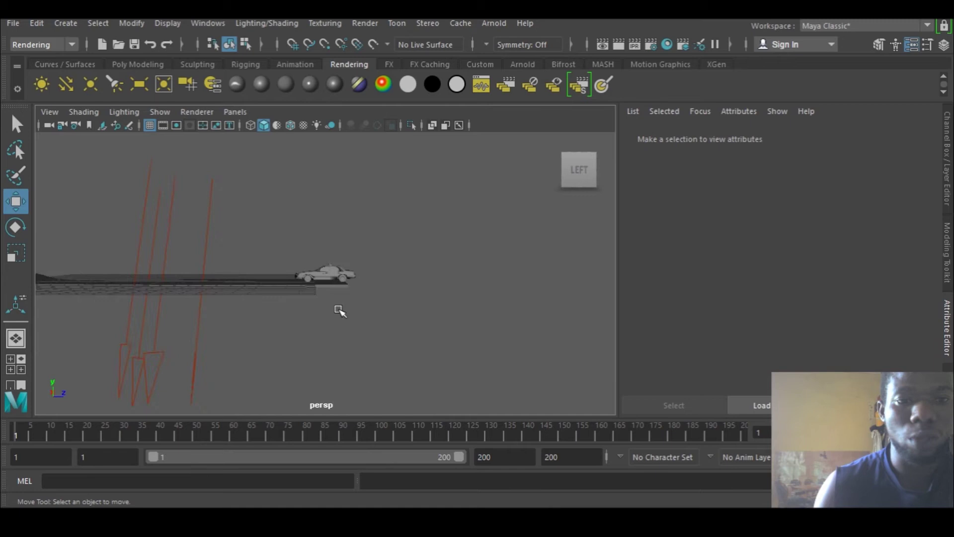
scroll(338, 311, "up", 6)
scroll(339, 305, "down", 3)
scroll(340, 305, "up", 5)
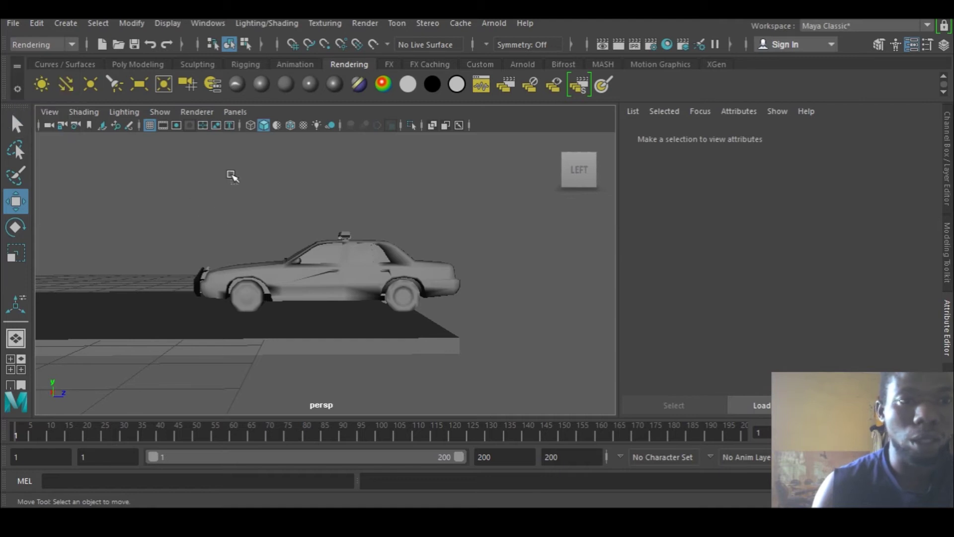
key("space")
key("space")
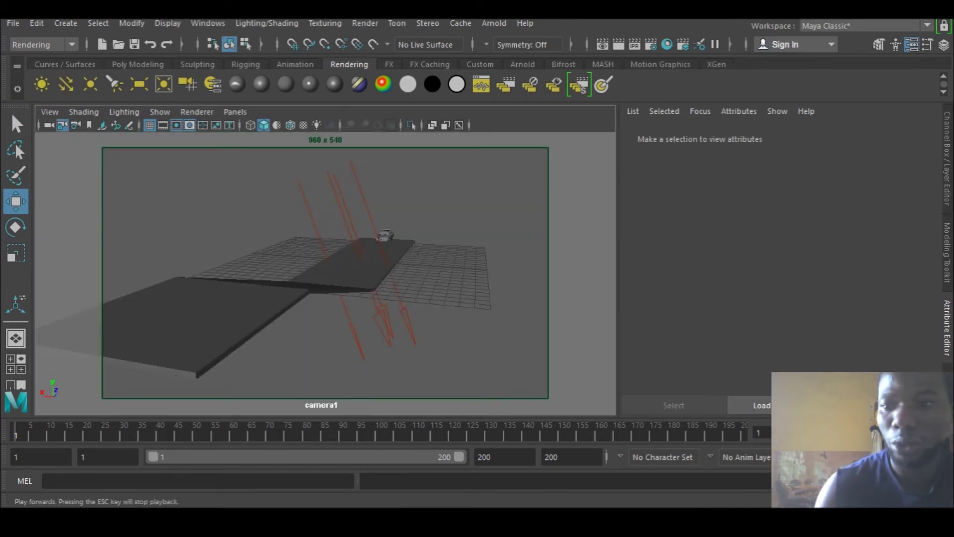
left_click(825, 432)
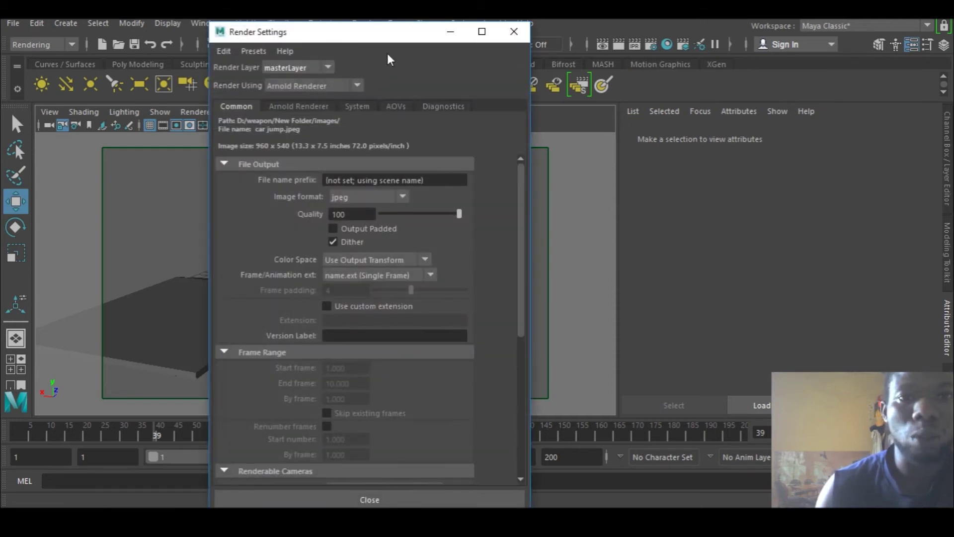
Step: Maximize Render Settings and set the frame naming to name.#.ext
left_click(477, 34)
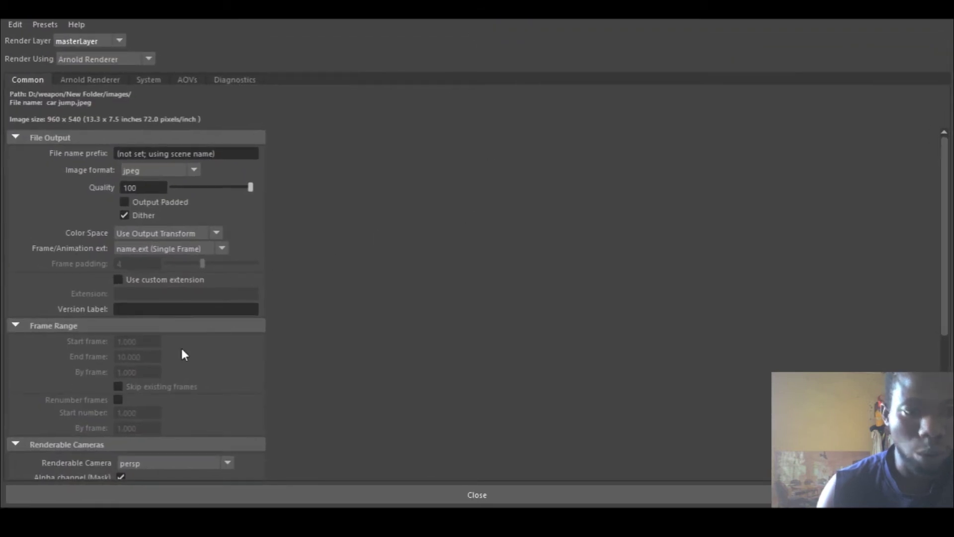
scroll(184, 338, "down", 5)
scroll(142, 436, "down", 1)
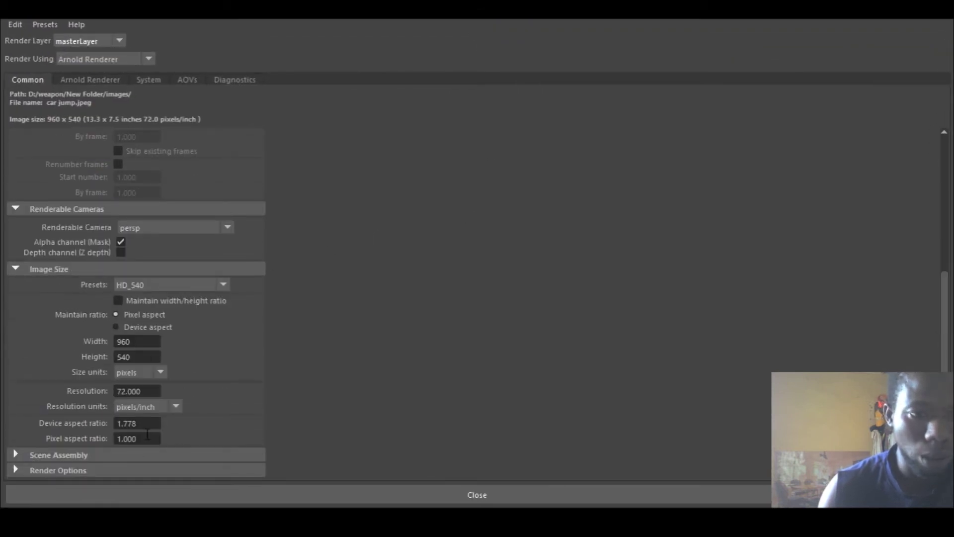
scroll(199, 366, "up", 3)
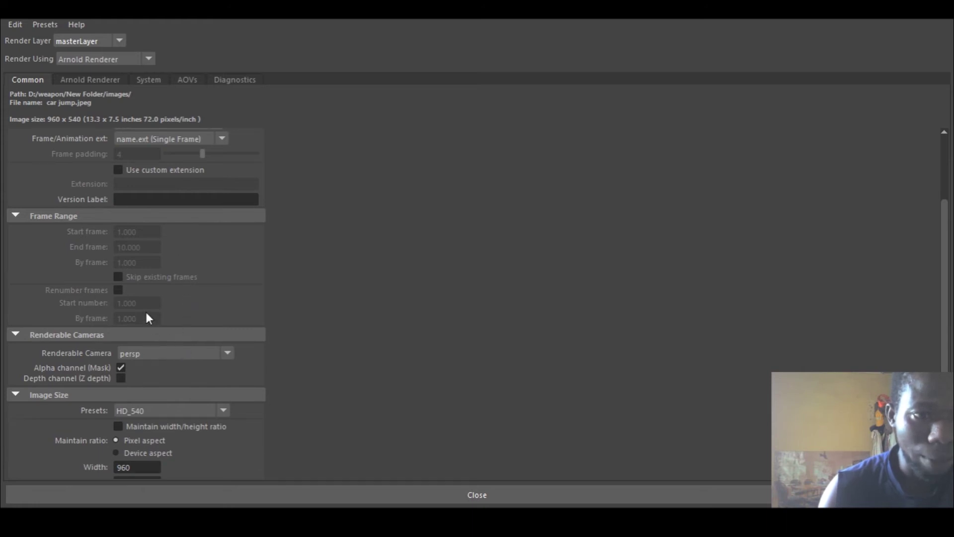
scroll(149, 261, "up", 1)
left_click(193, 180)
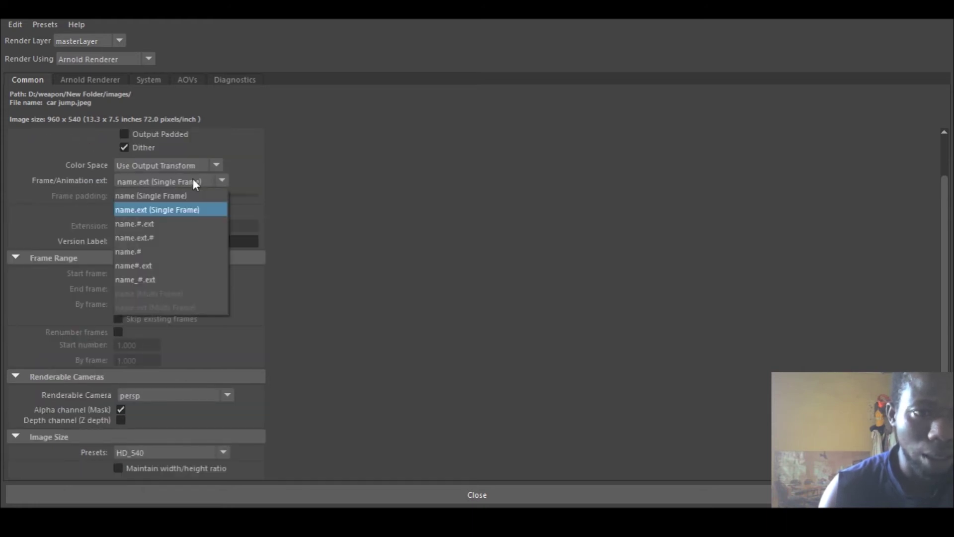
left_click(147, 223)
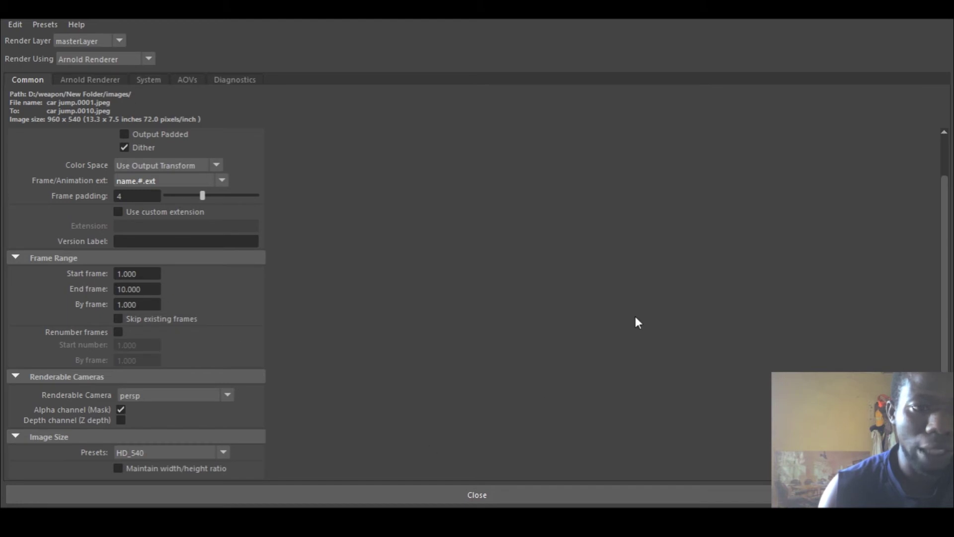
Step: Set the renderable camera to camera1 and the image size preset to HD_1080
left_click(166, 395)
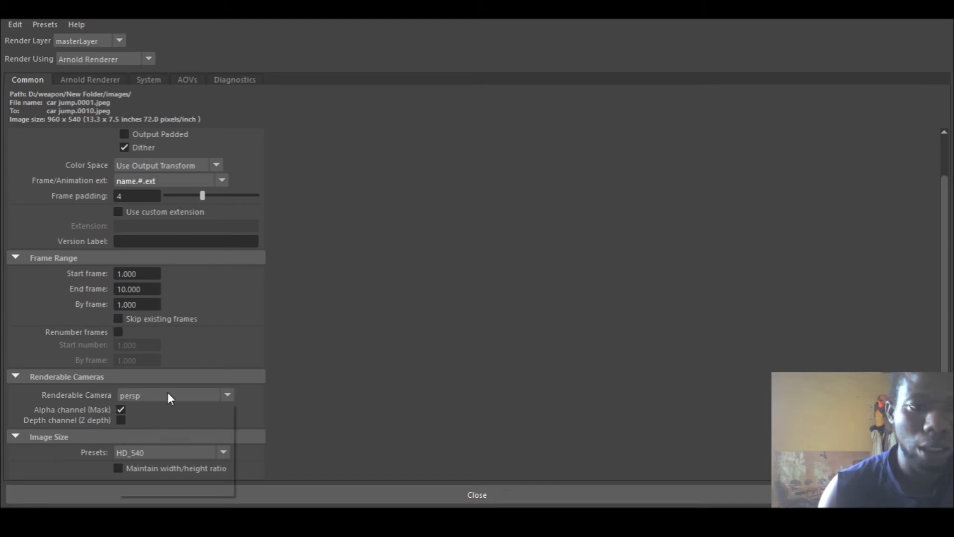
left_click(171, 429)
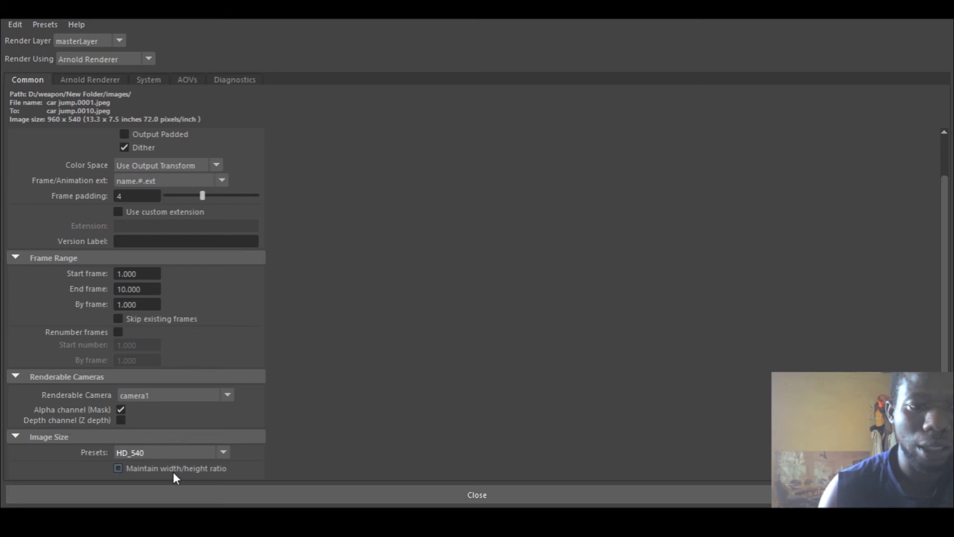
left_click(174, 454)
scroll(157, 416, "down", 2)
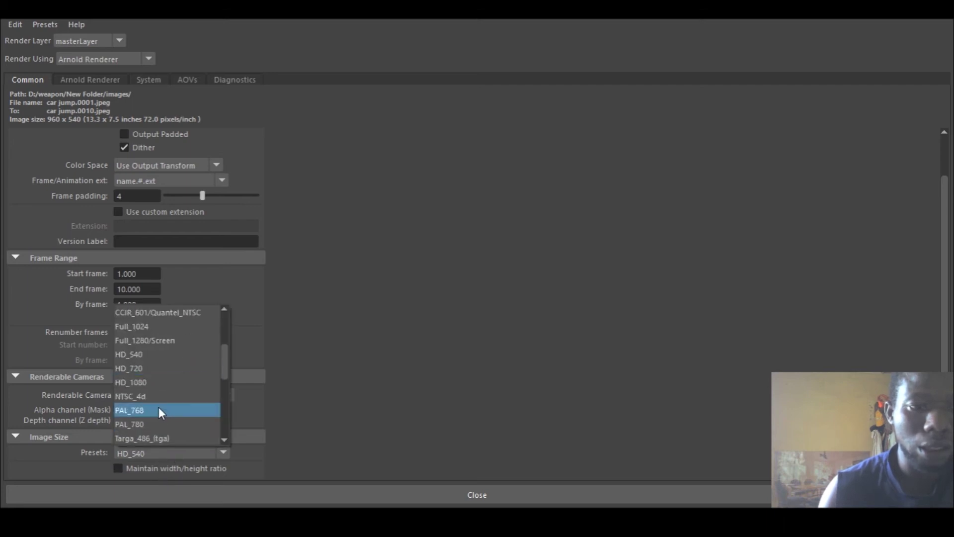
left_click(142, 381)
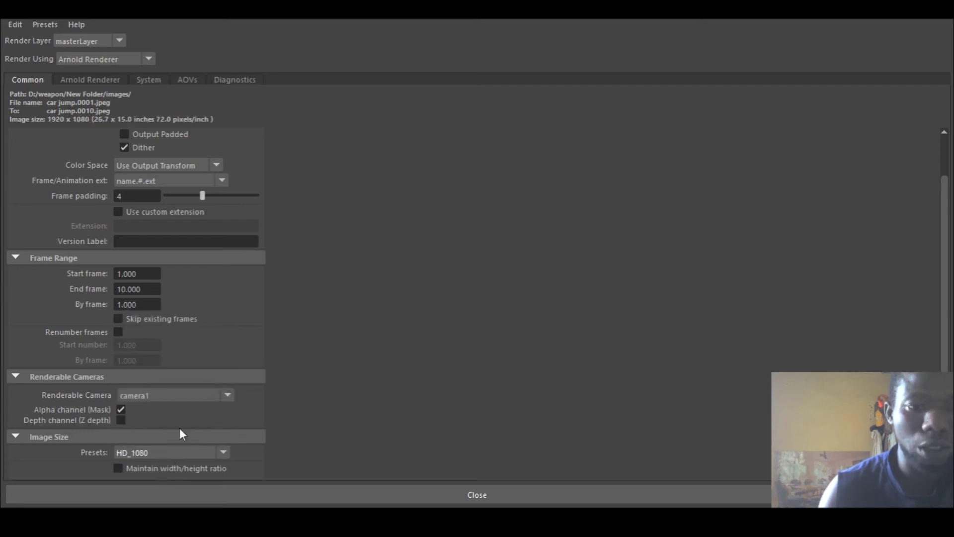
scroll(181, 434, "down", 4)
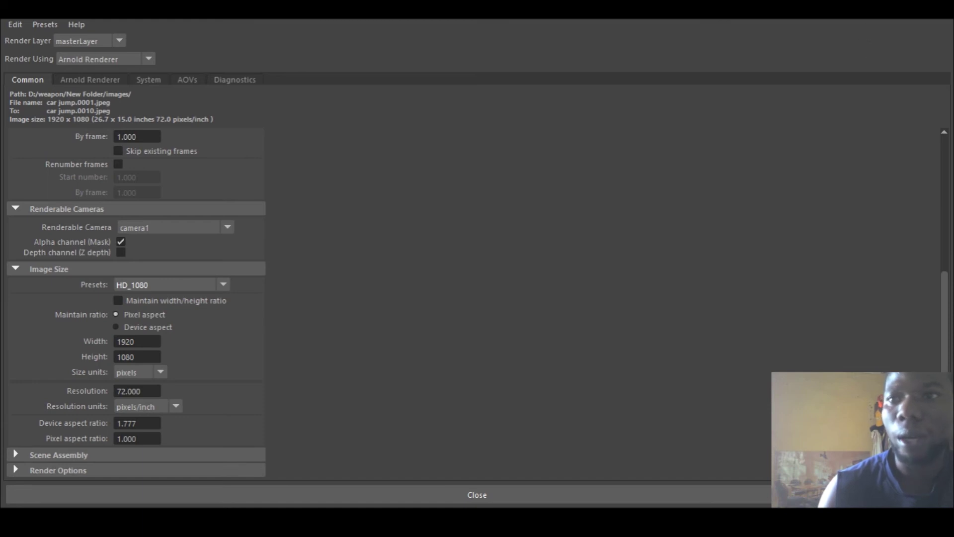
key("super+Down")
Step: Close Render Settings, rewind to frame 1, and preview the car jump before stopping playback
left_click(514, 31)
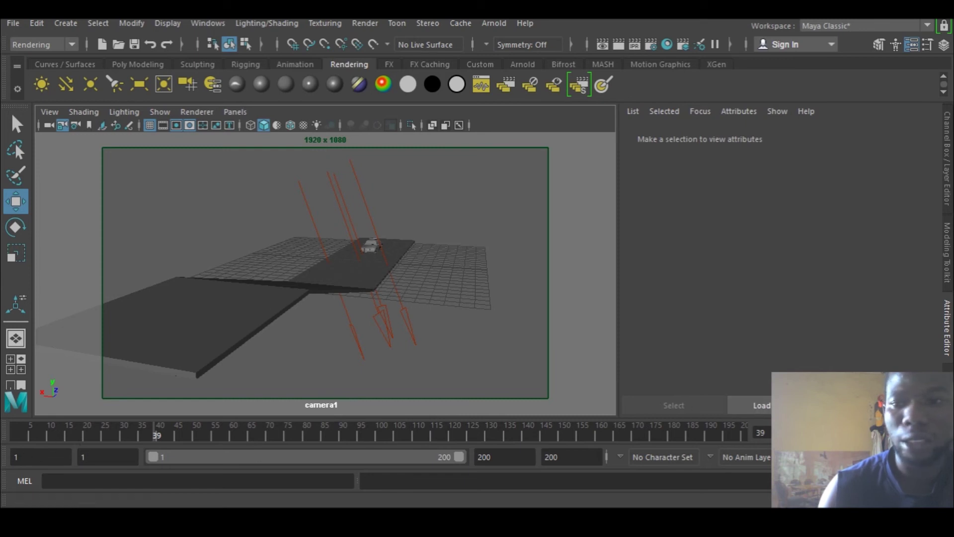
left_click(803, 433)
left_click(827, 432)
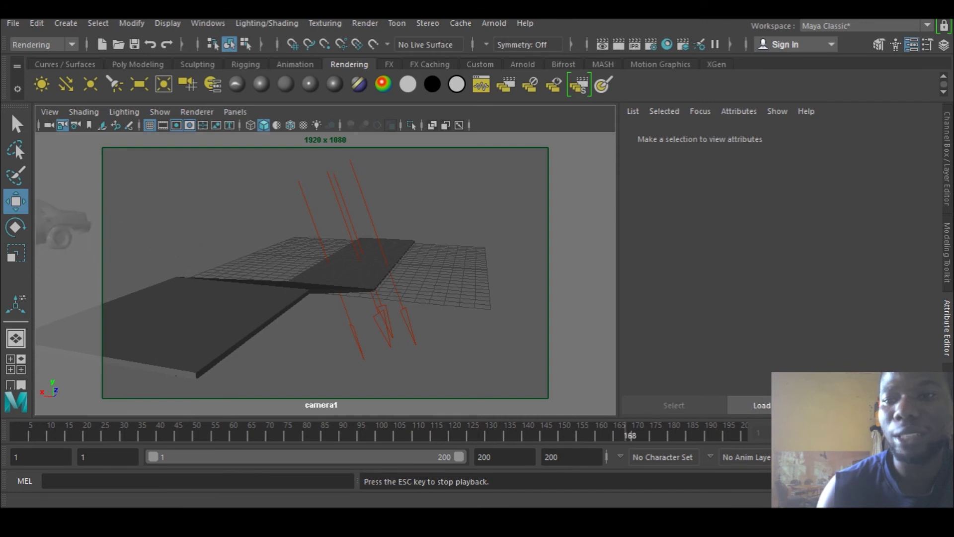
key("Escape")
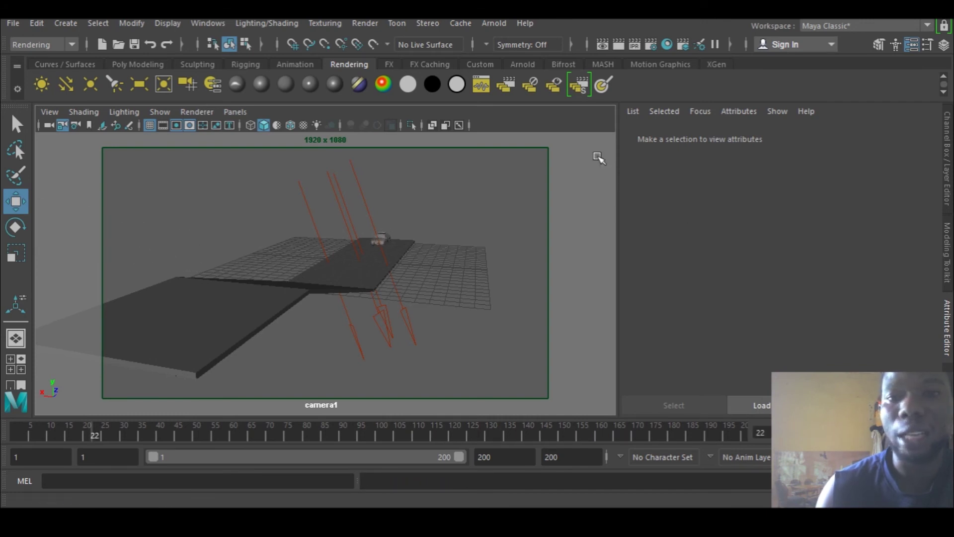